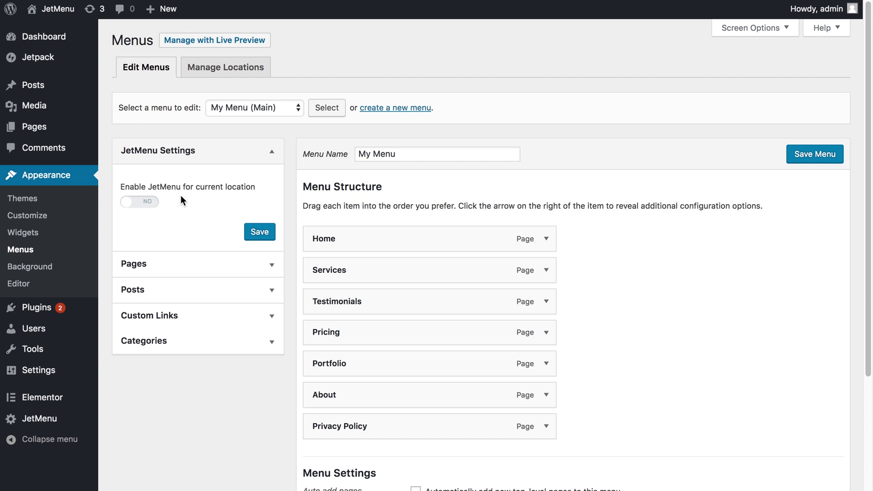
Enable JetMenu for My Menu's location and save the menu
click(153, 203)
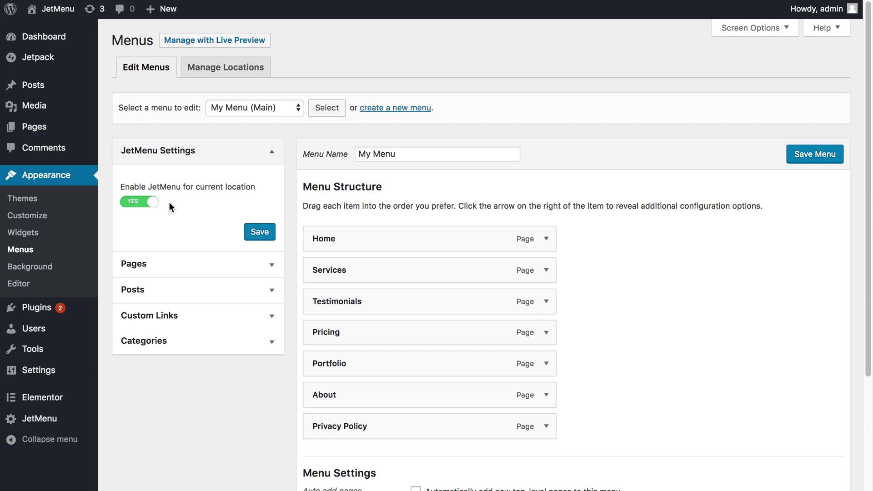
click(255, 233)
click(803, 157)
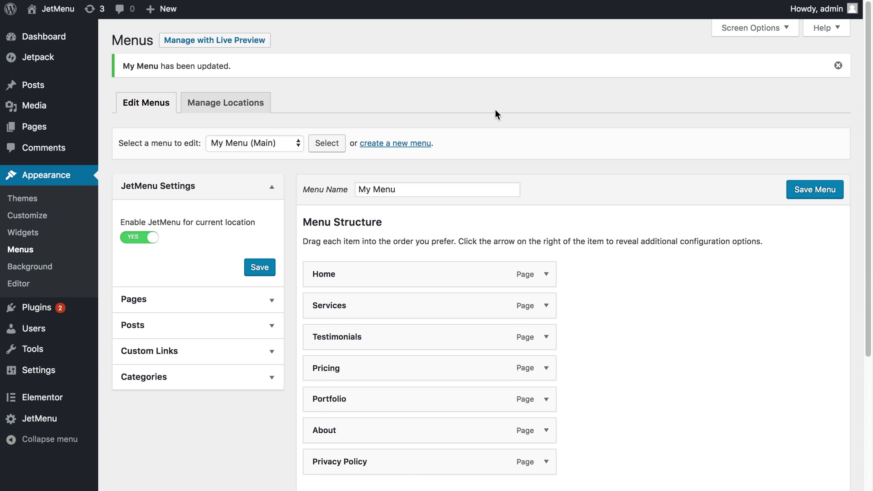
Preview the front-end Home page, then go to the JetMenu settings page
key(ctrl+Tab)
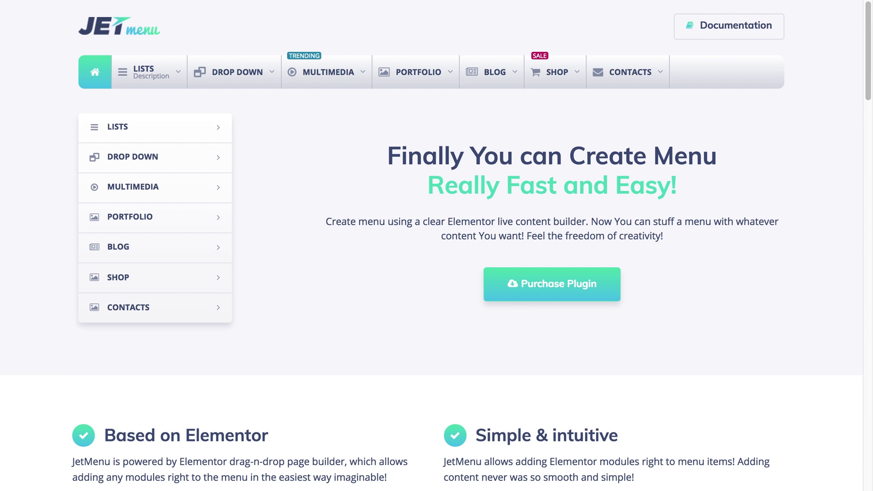
mouse_move(495, 72)
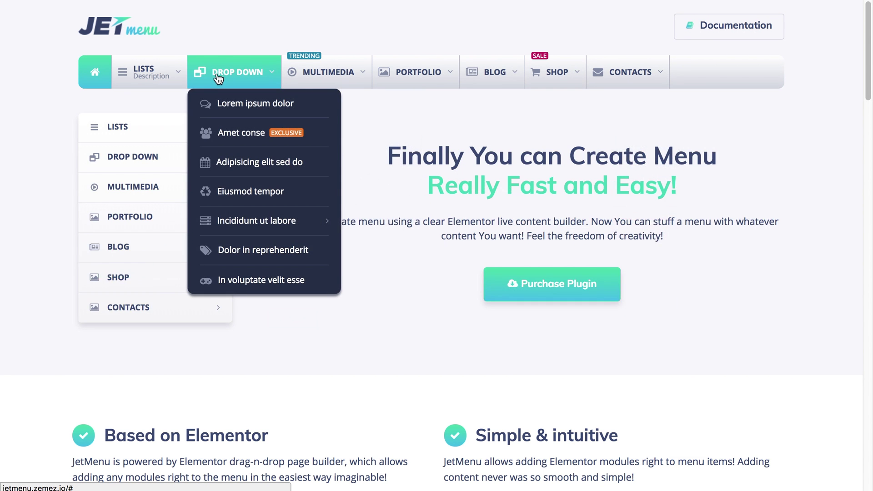
mouse_move(153, 79)
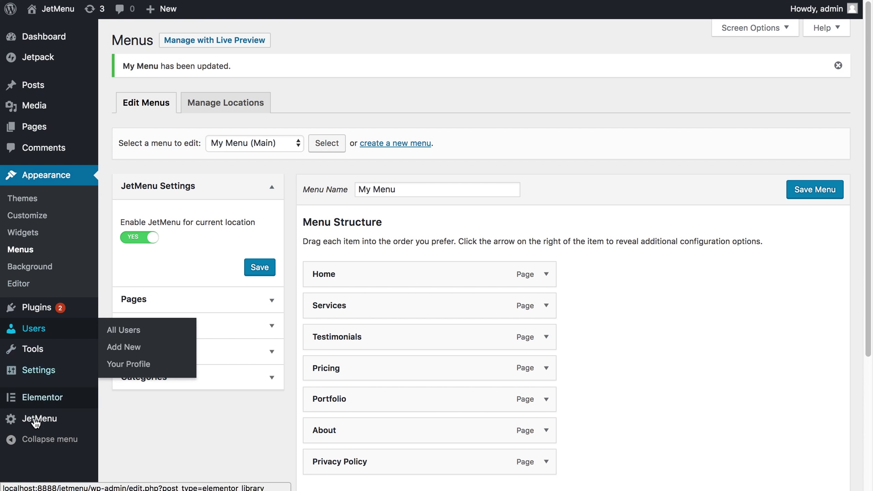
click(36, 424)
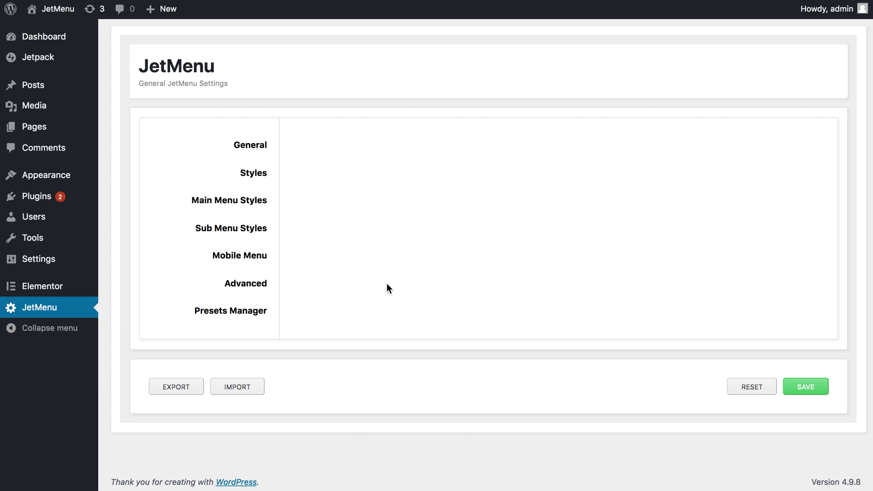
Import the JetMenu settings file options.json through the settings Import form
scroll(387, 285, down, 5)
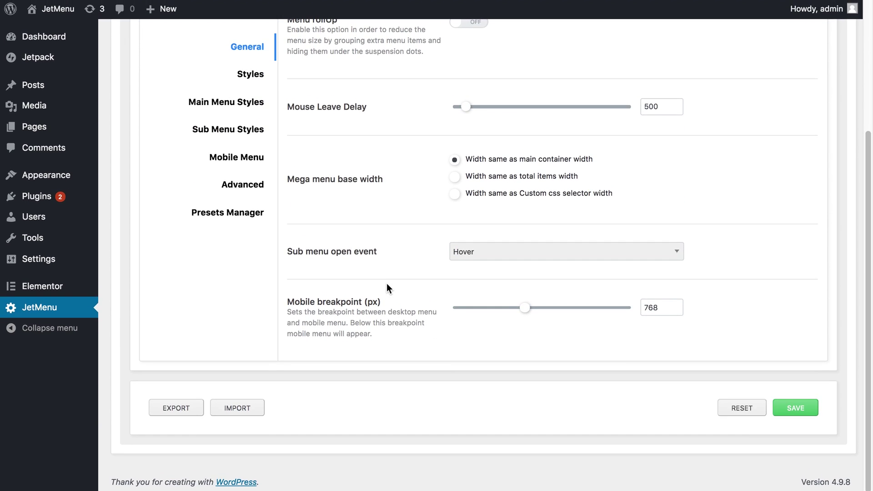
click(237, 408)
click(193, 452)
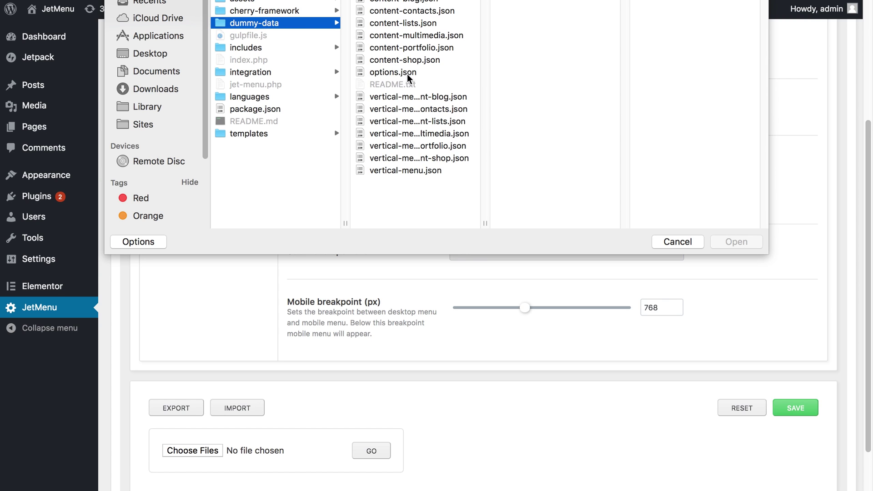
click(385, 75)
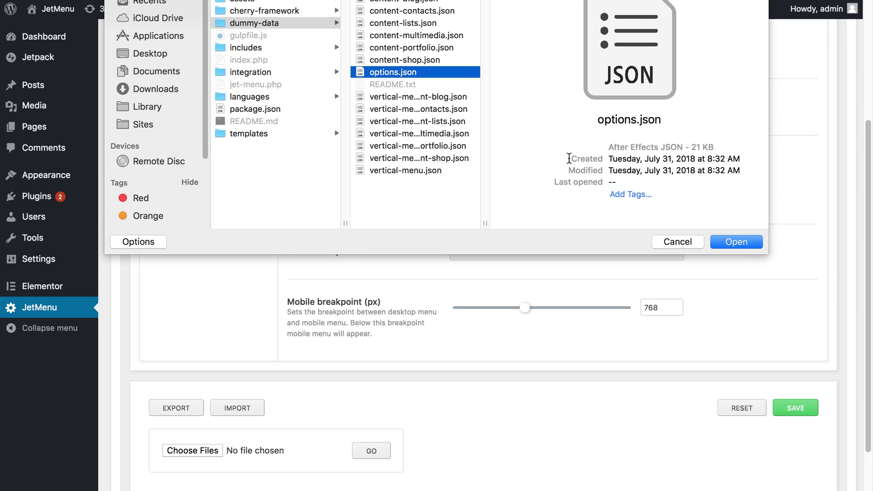
click(743, 244)
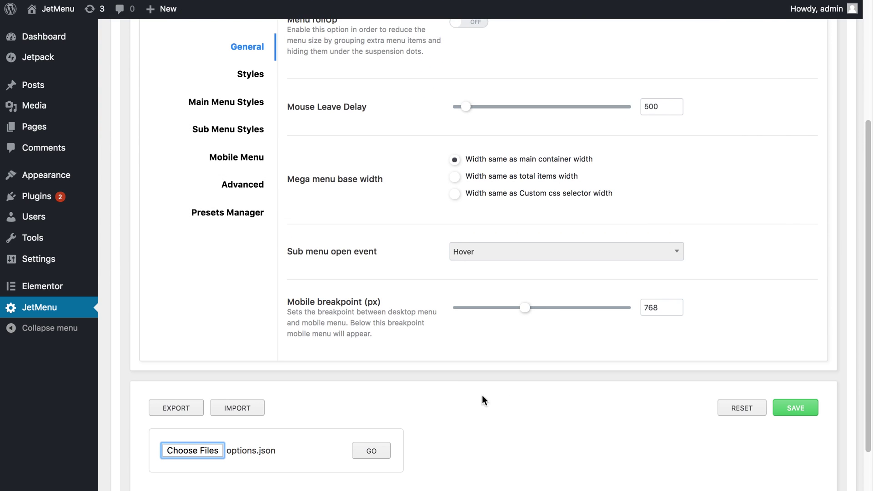
click(359, 445)
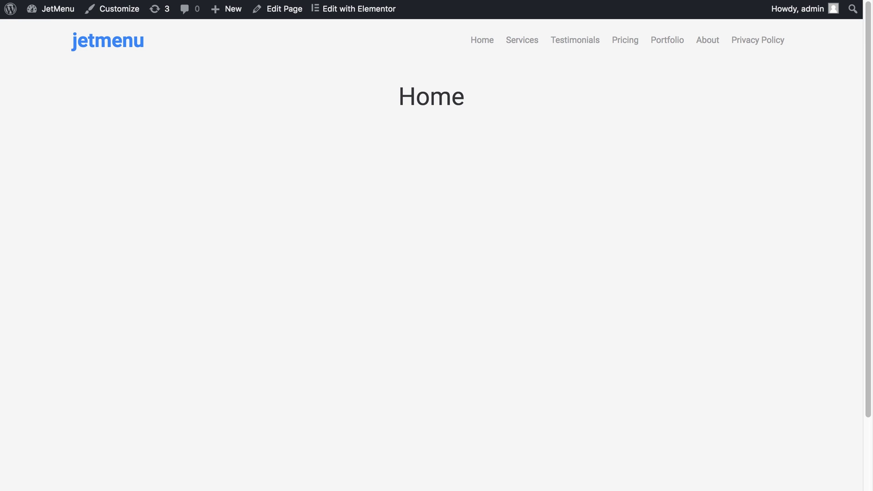
Reload the site's front end to see the imported JetMenu menu styling
click(51, 9)
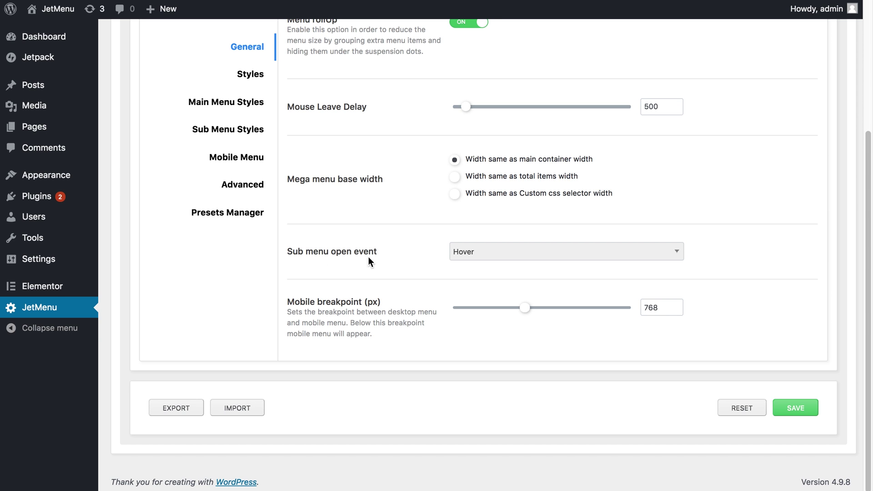
Set the Main Menu Styles default item text colour to purple #8224e3
click(248, 103)
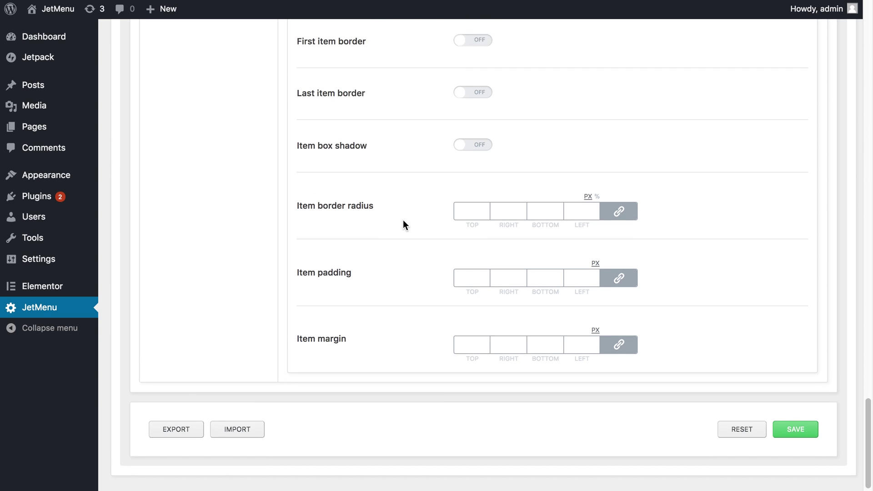
scroll(402, 220, up, 20)
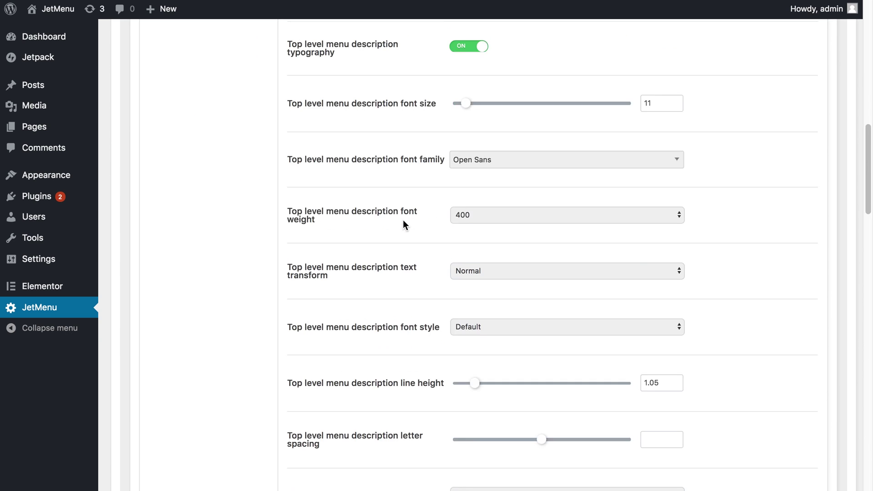
scroll(403, 219, down, 7)
click(303, 293)
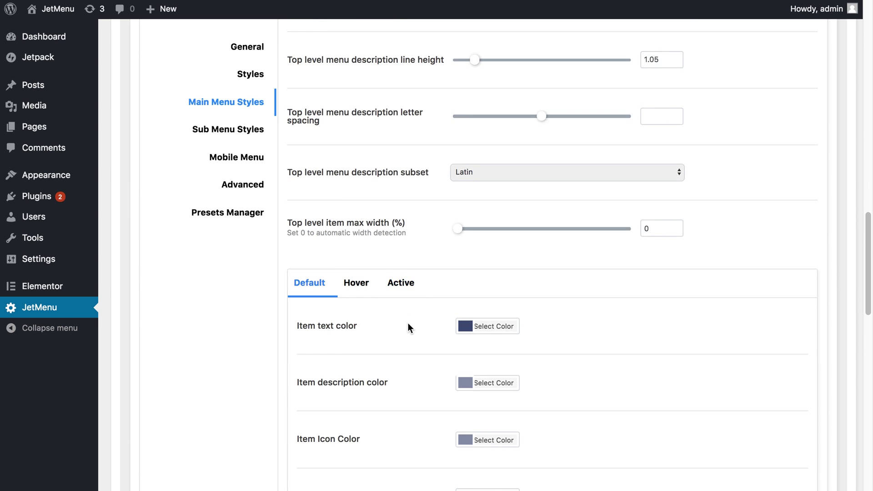
scroll(408, 323, down, 3)
click(467, 241)
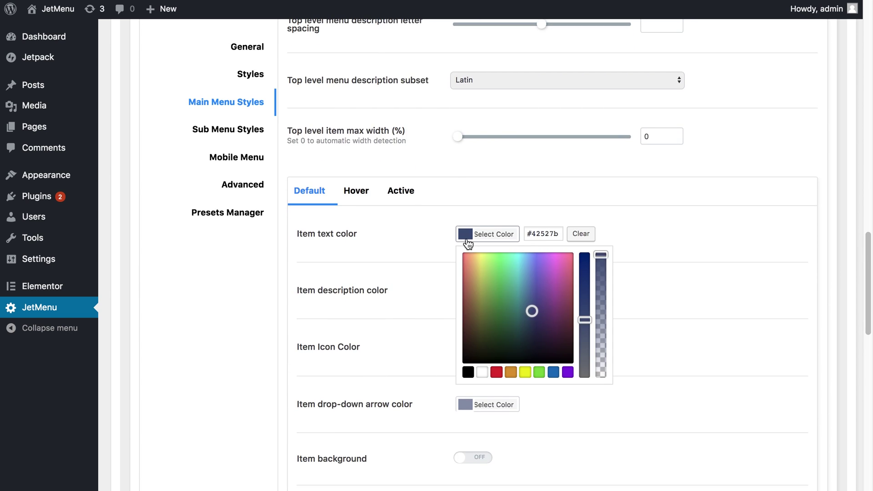
double_click(546, 234)
text(#8224e3)
Save the JetMenu options and reload the front end to check the purple menu labels
scroll(631, 226, down, 10)
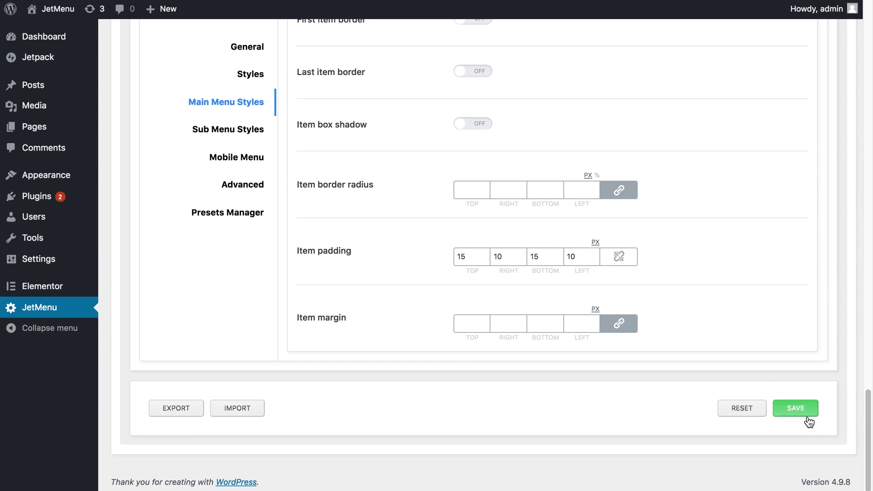
click(805, 411)
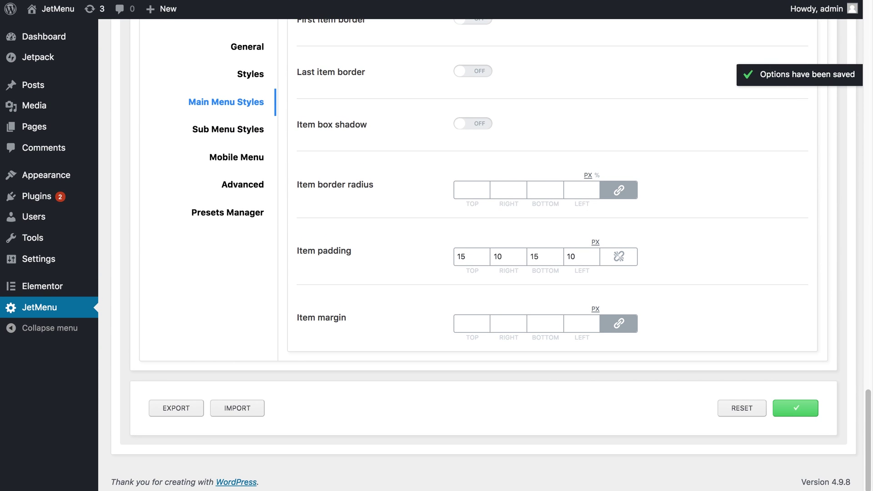
key(ctrl+Tab)
key(super+r)
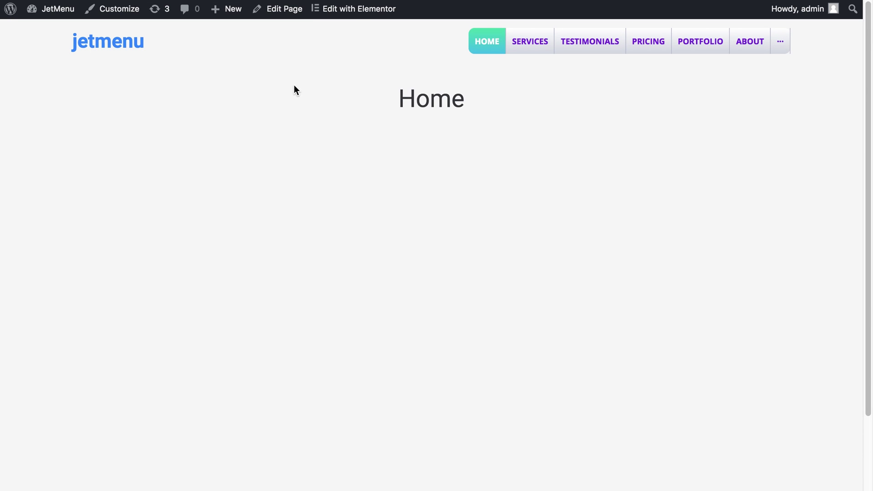
key(ctrl+shift+Tab)
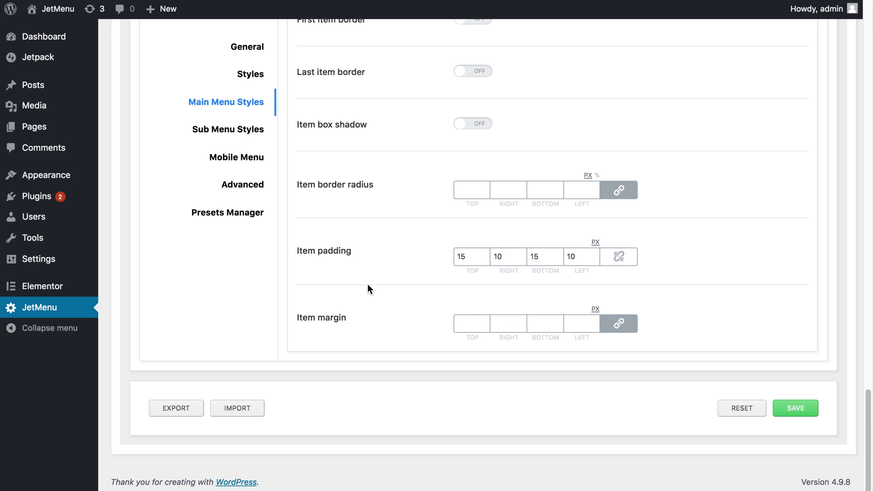
Export the current JetMenu options to jet-menu-options-08-11-2018.json
click(177, 414)
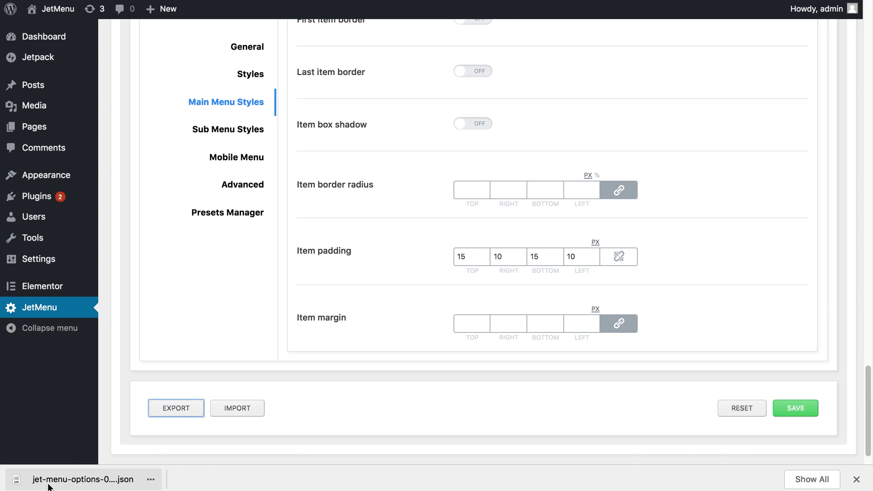
scroll(150, 483, down, 1)
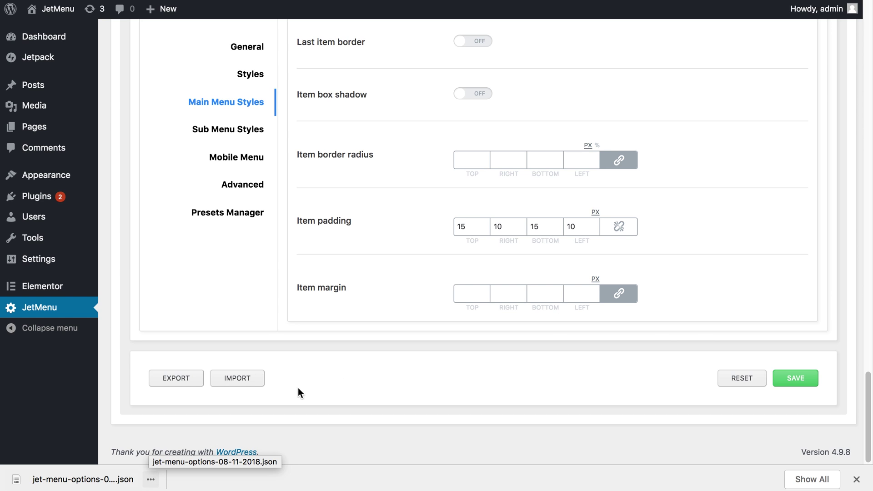
Reset all JetMenu options to their defaults, confirming the prompt
click(727, 382)
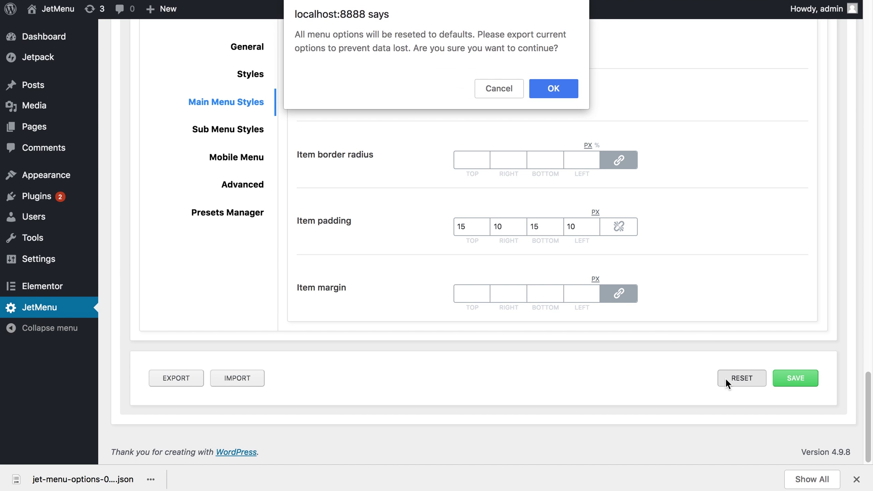
click(550, 85)
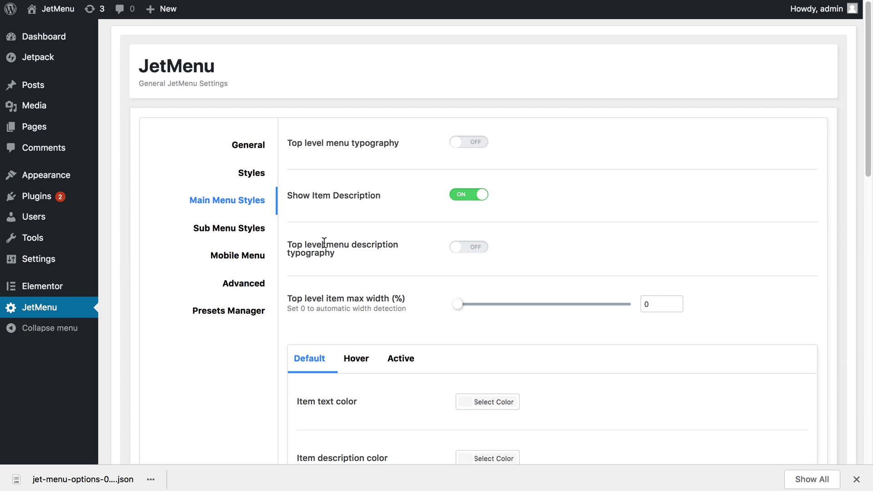
Import jet-menu-options-08-11-2018.json into JetMenu and view the restored purple menu on the site
scroll(324, 242, down, 10)
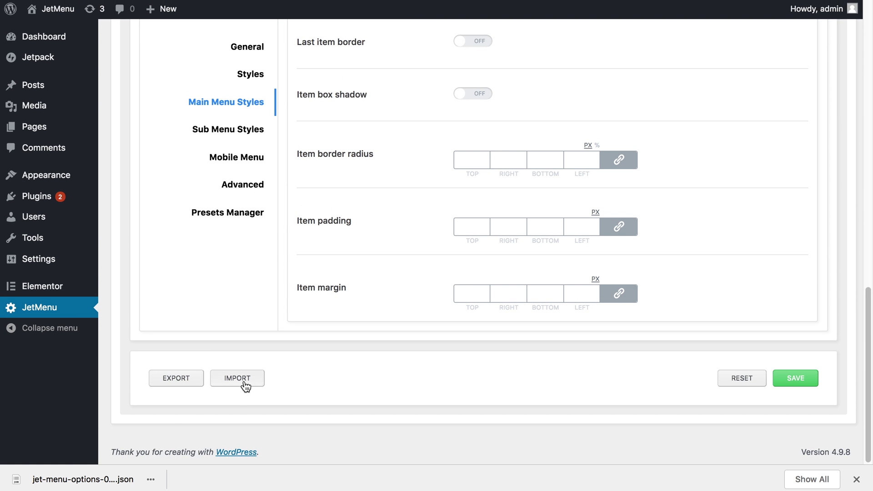
click(245, 387)
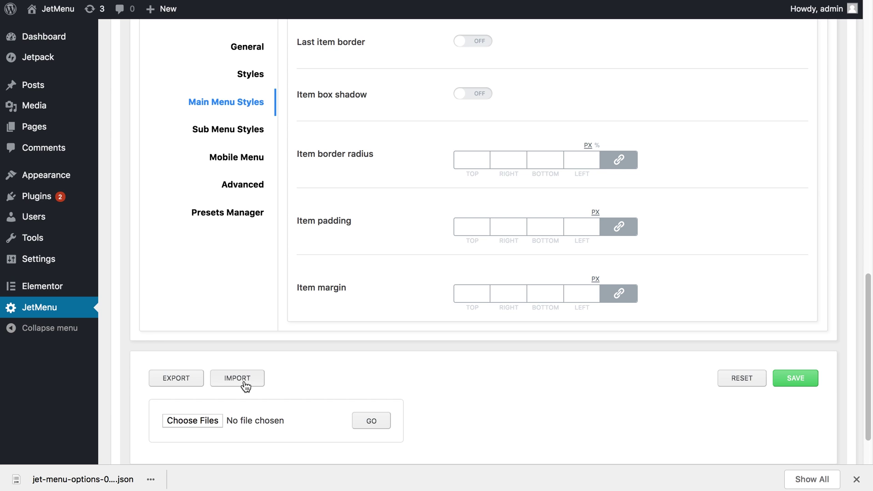
click(198, 419)
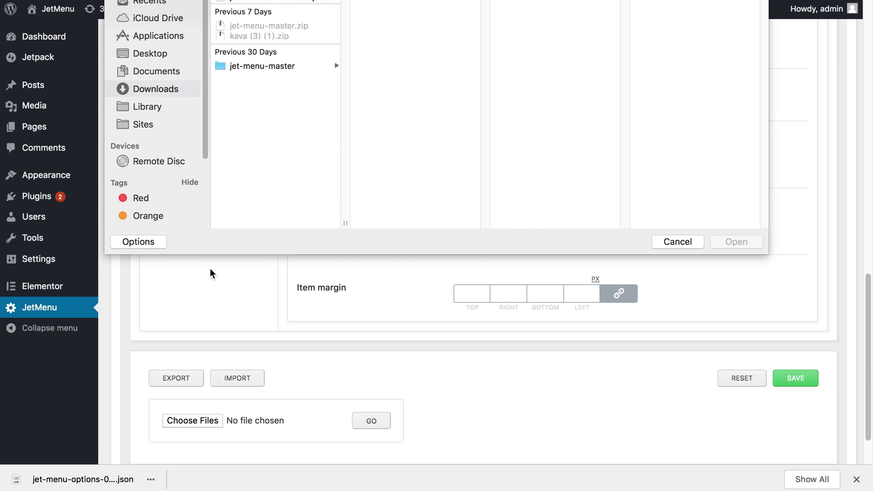
click(274, 2)
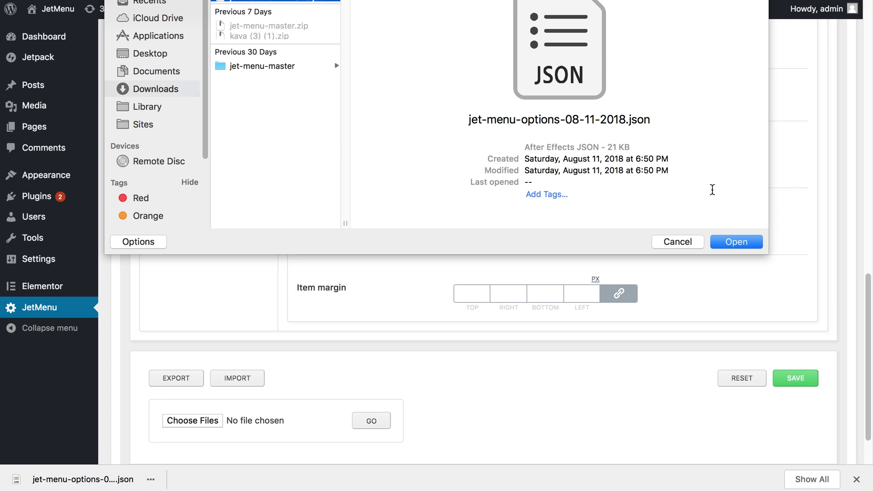
click(727, 243)
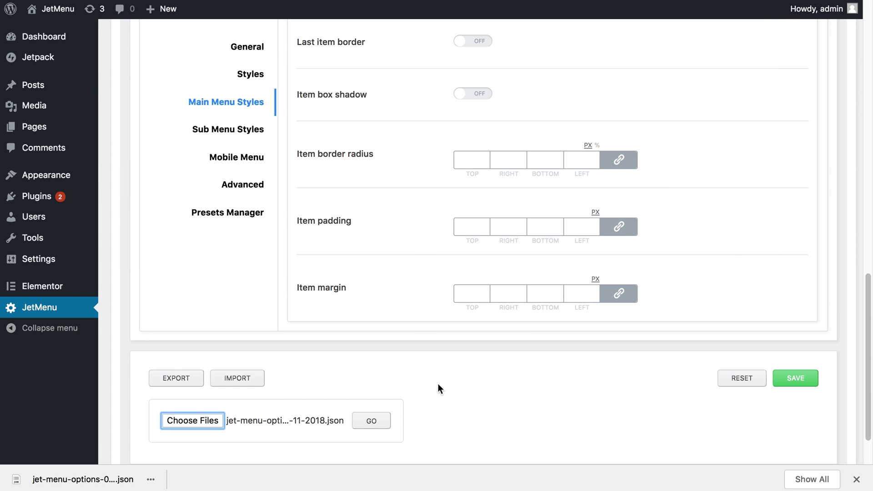
click(377, 422)
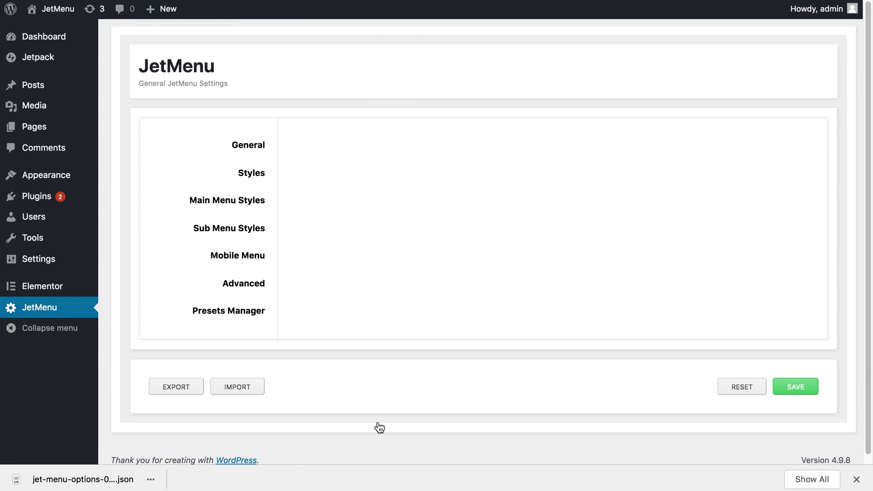
click(58, 8)
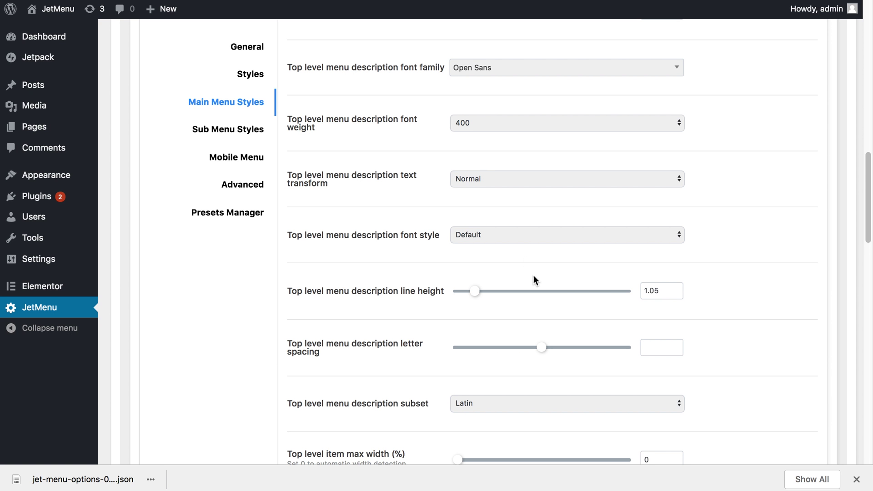
click(856, 480)
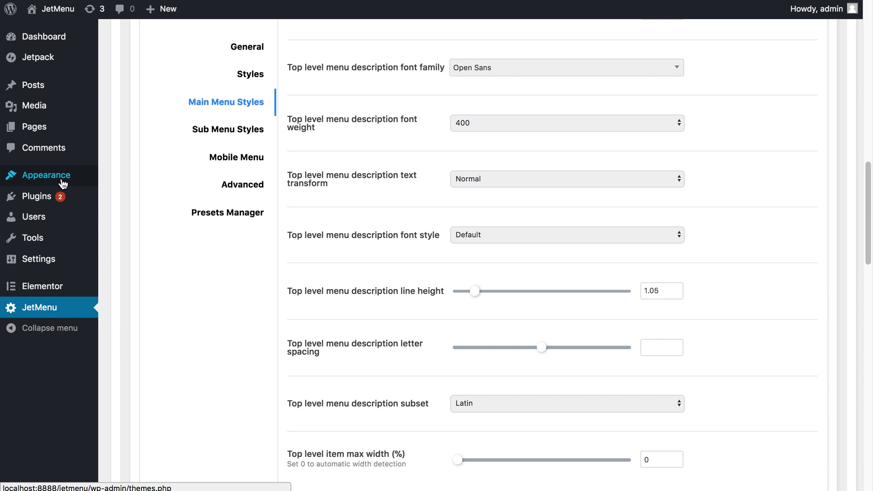
Enable Mega Submenu on the Portfolio menu item and open its mega menu content in Elementor
mouse_move(94, 184)
click(126, 228)
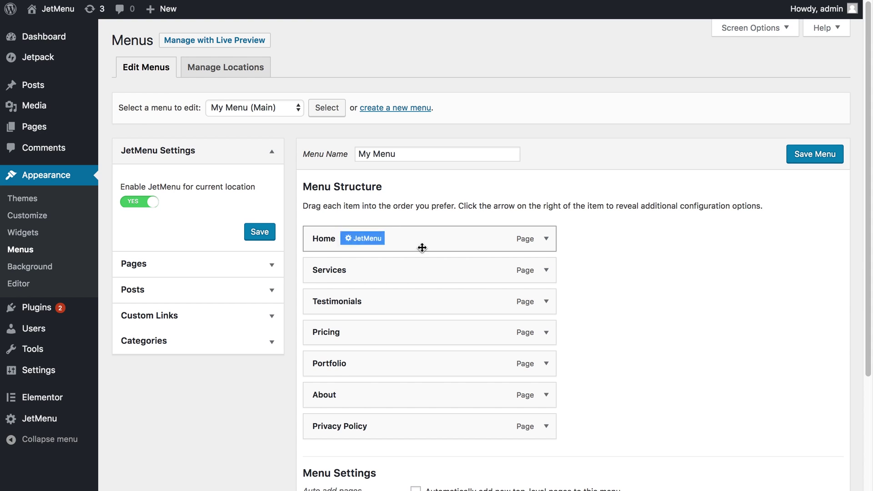
mouse_move(342, 352)
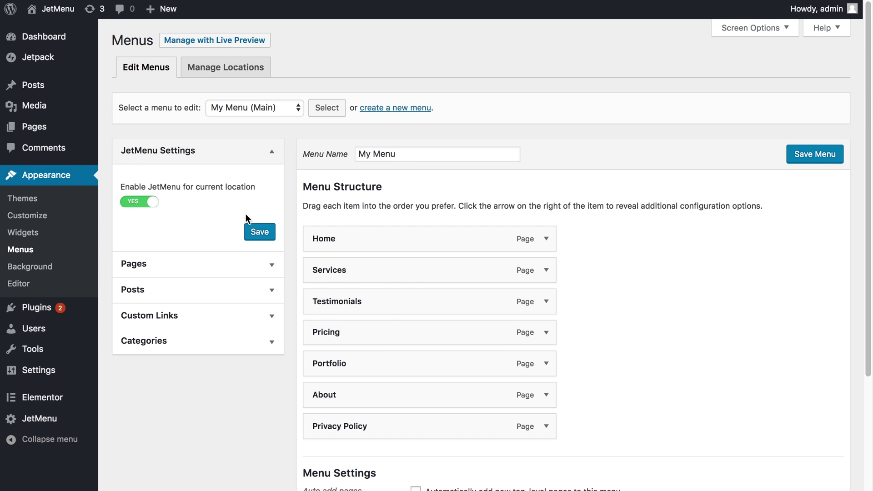
mouse_move(339, 340)
mouse_move(357, 364)
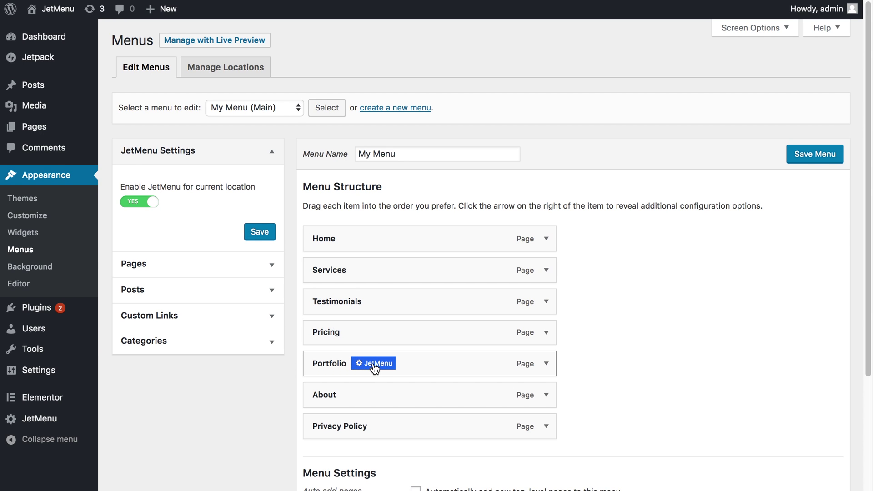
click(374, 364)
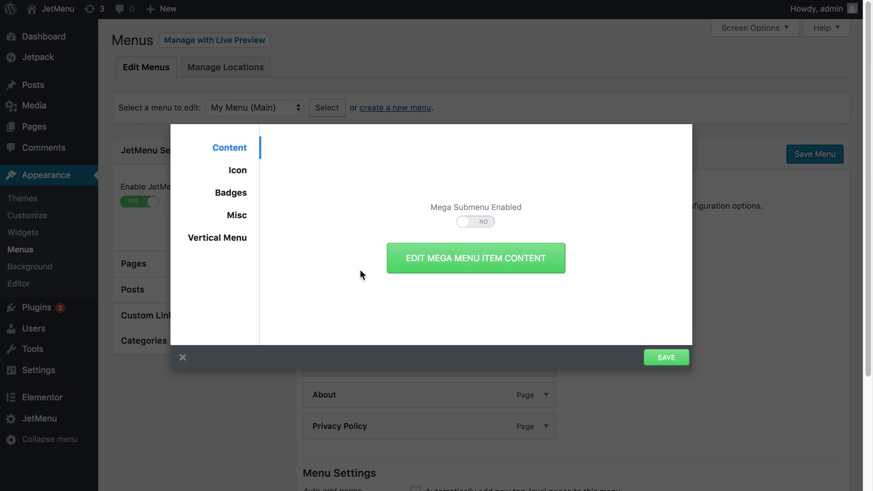
click(475, 223)
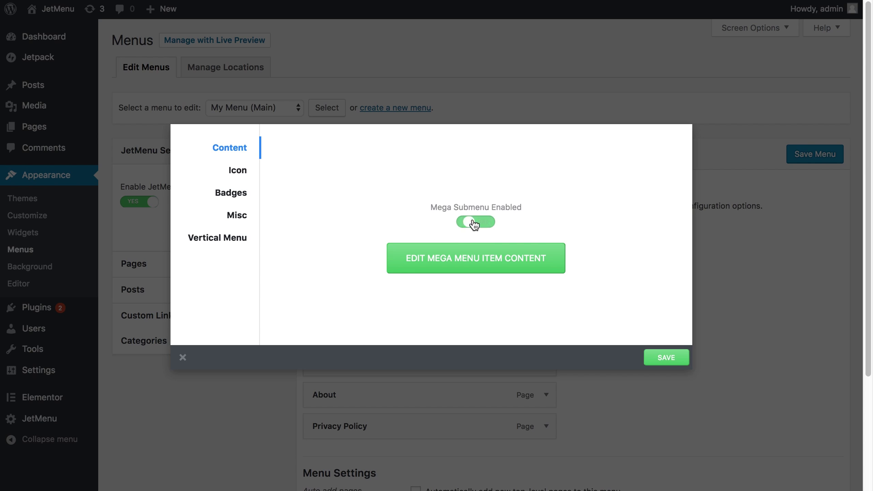
click(473, 271)
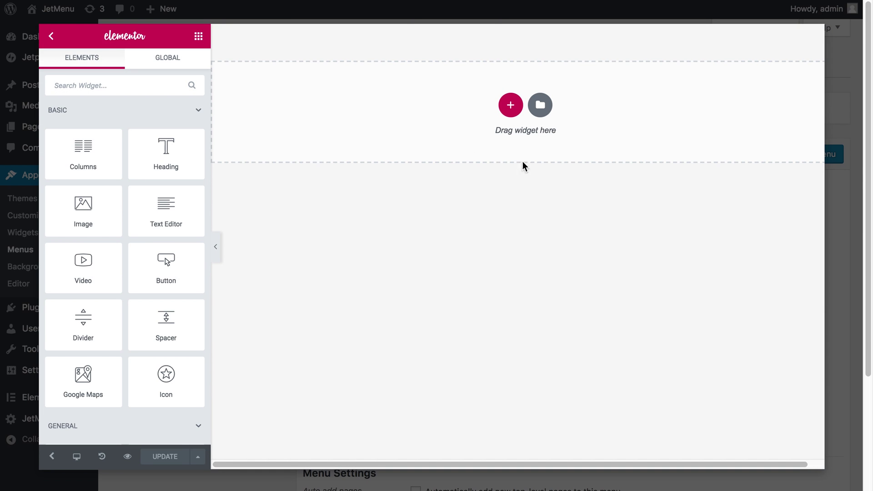
Open Elementor's template library at My Templates and start a template file import
click(541, 107)
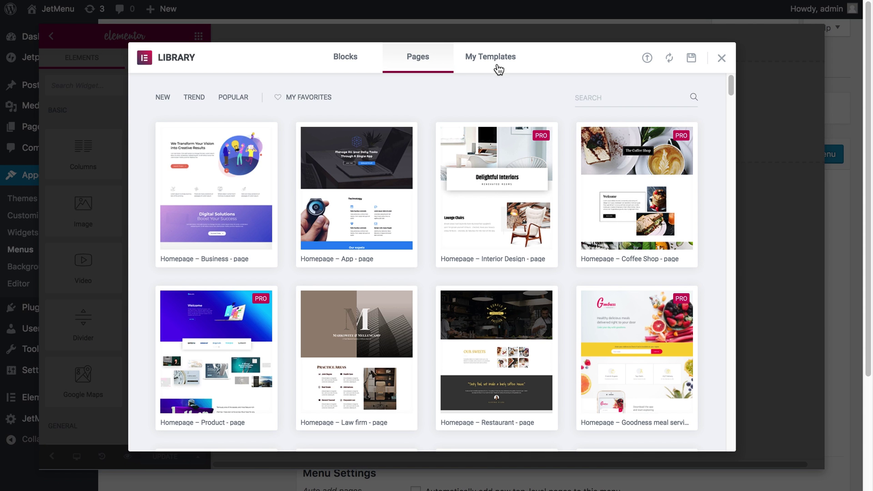
click(495, 63)
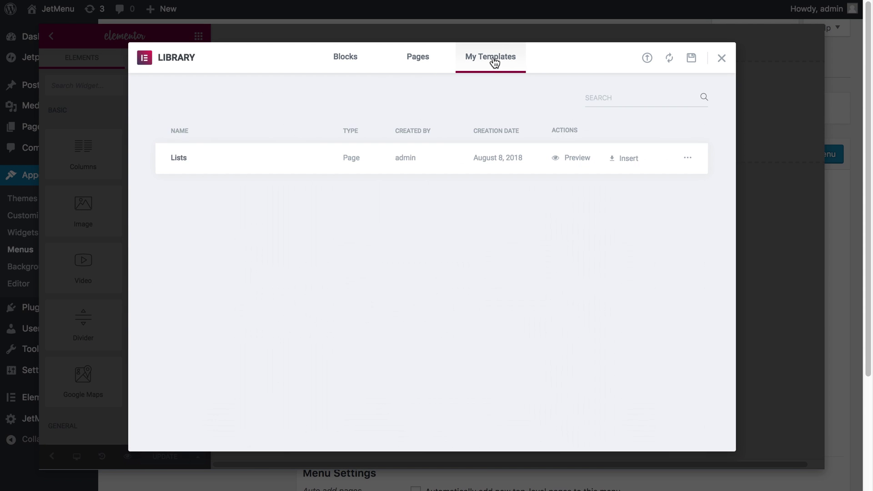
click(647, 60)
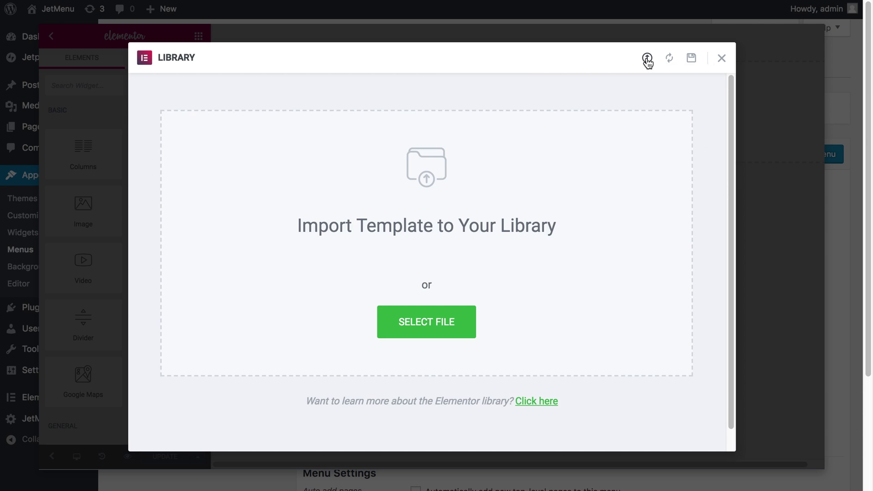
click(432, 326)
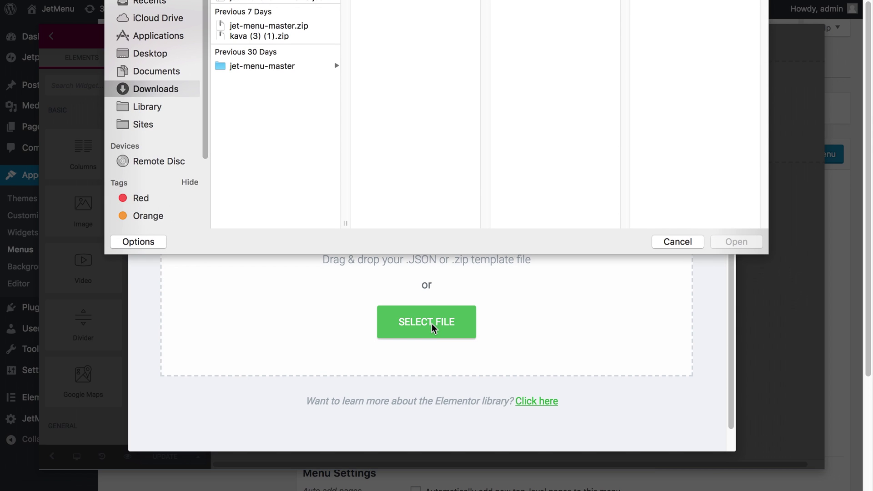
Import content-multimedia.json from jet-menu-master/dummy-data as the Multimedia template
click(302, 66)
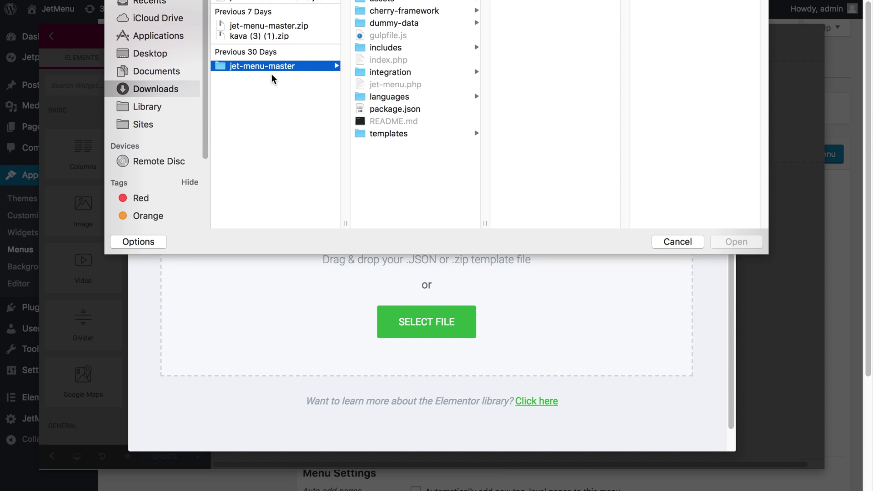
click(411, 24)
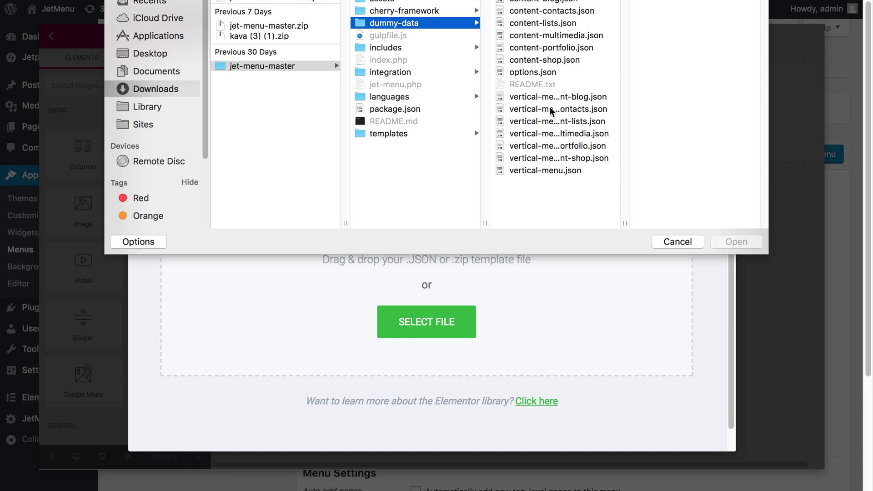
click(543, 36)
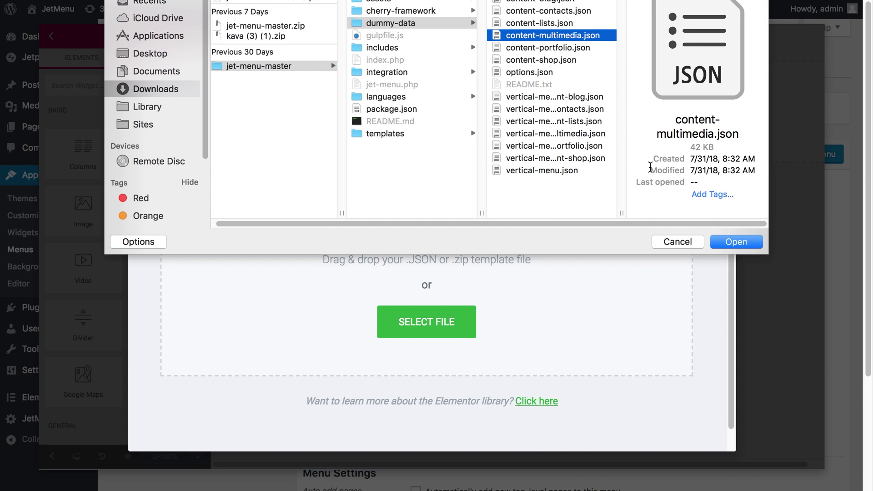
click(732, 244)
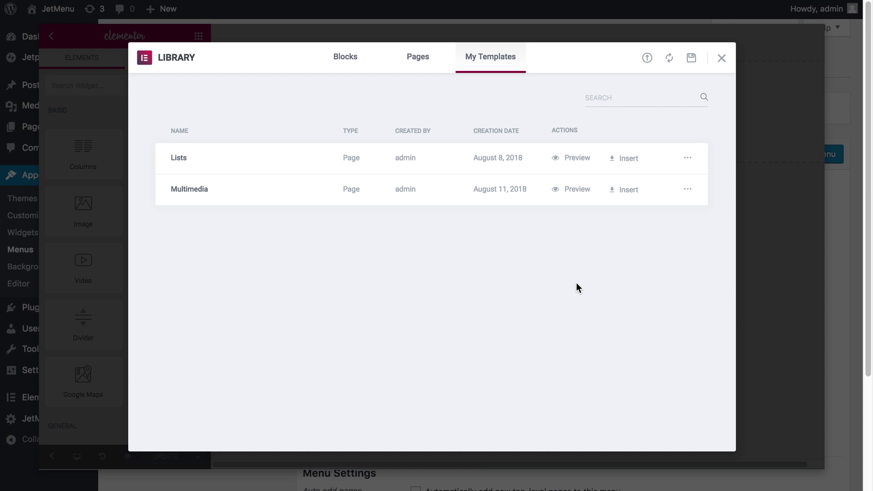
Insert the Multimedia template into the Portfolio mega menu without its document settings, and update it
click(628, 196)
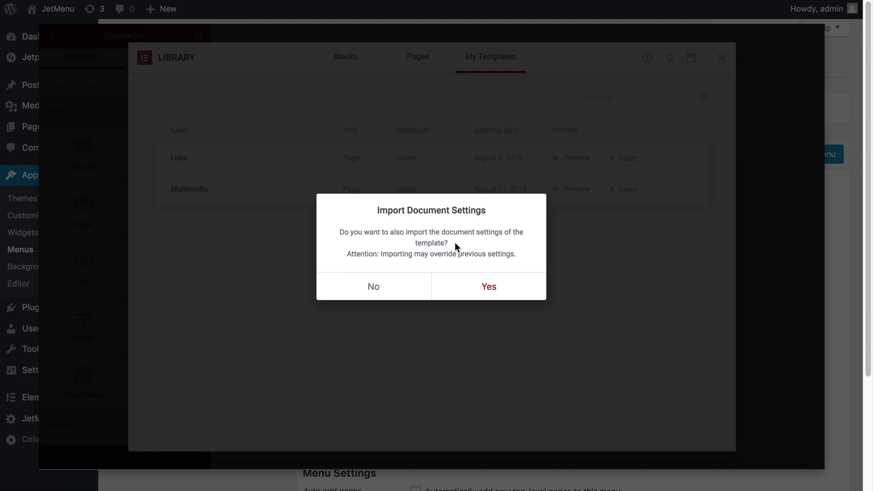
click(382, 287)
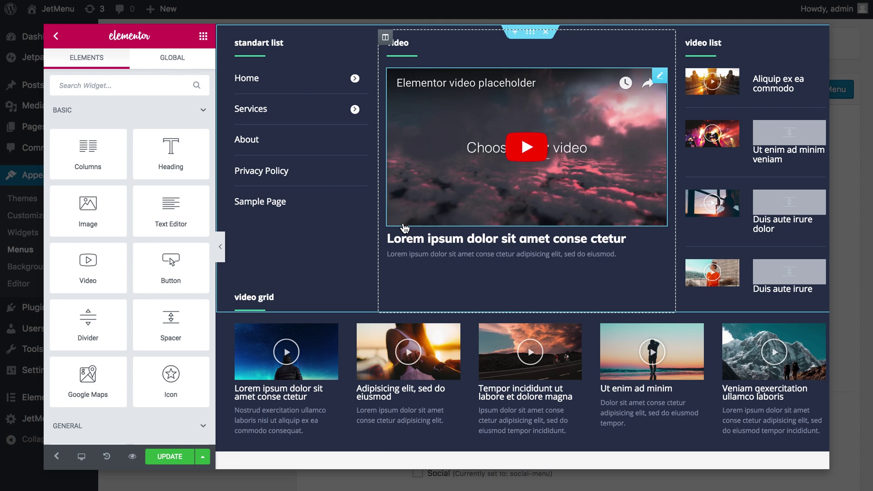
click(162, 457)
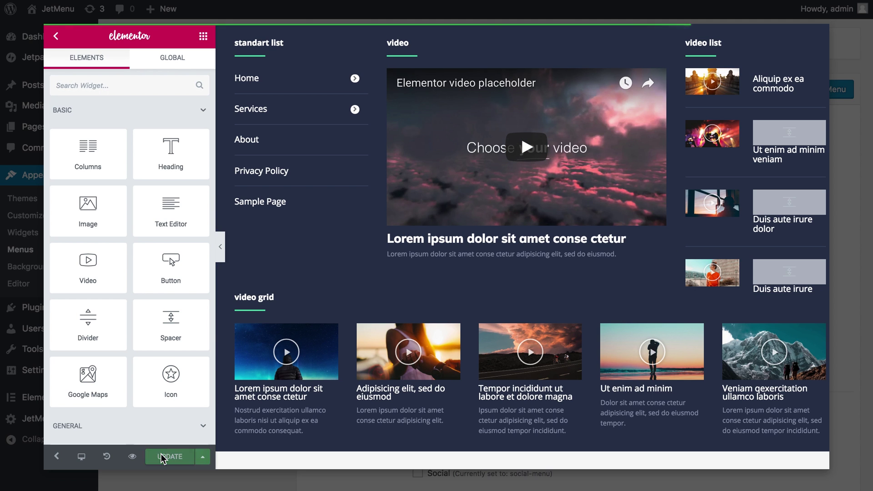
Save the Portfolio item's mega menu settings, then save My Menu
click(57, 37)
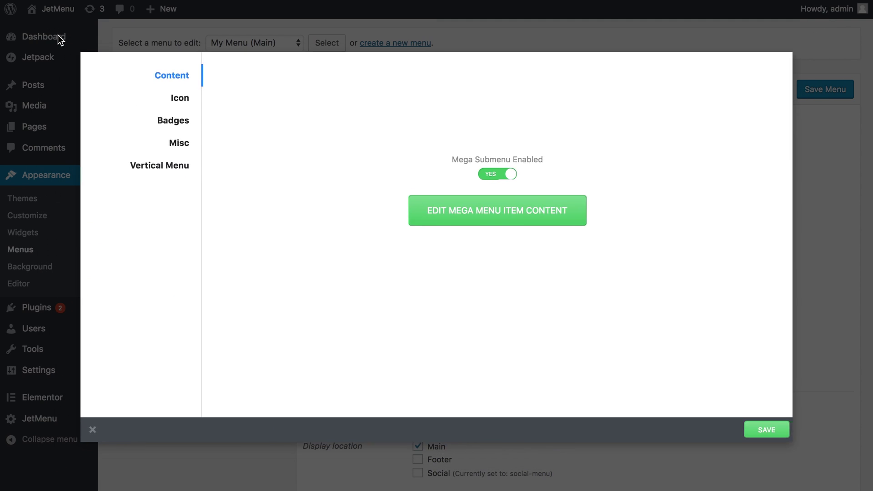
click(664, 361)
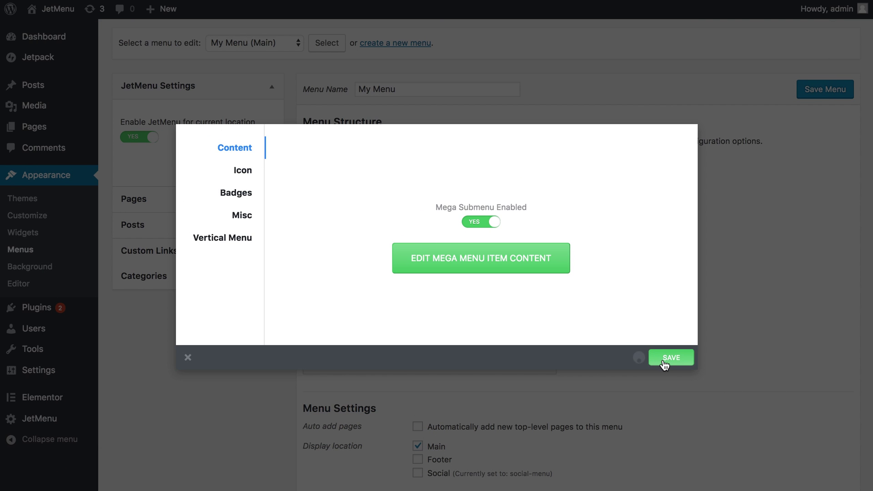
click(187, 358)
click(839, 89)
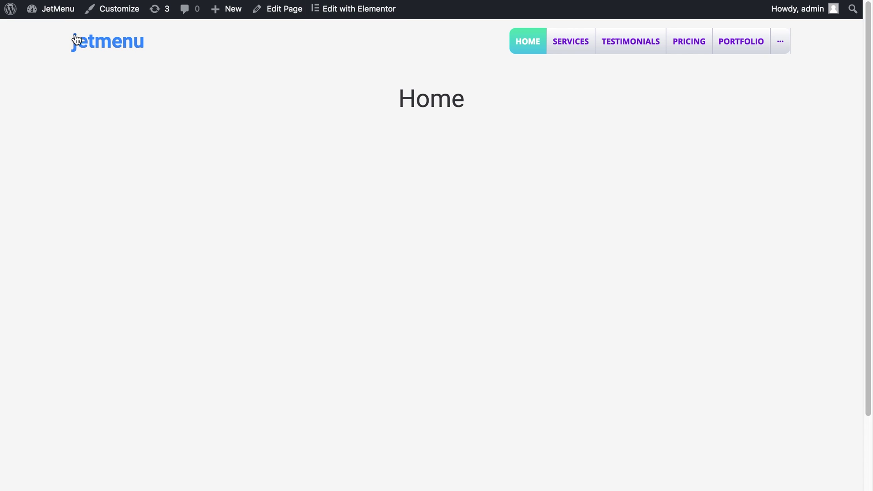
Reload the live home page and show the PORTFOLIO mega menu with its video lists and grid
key(super+r)
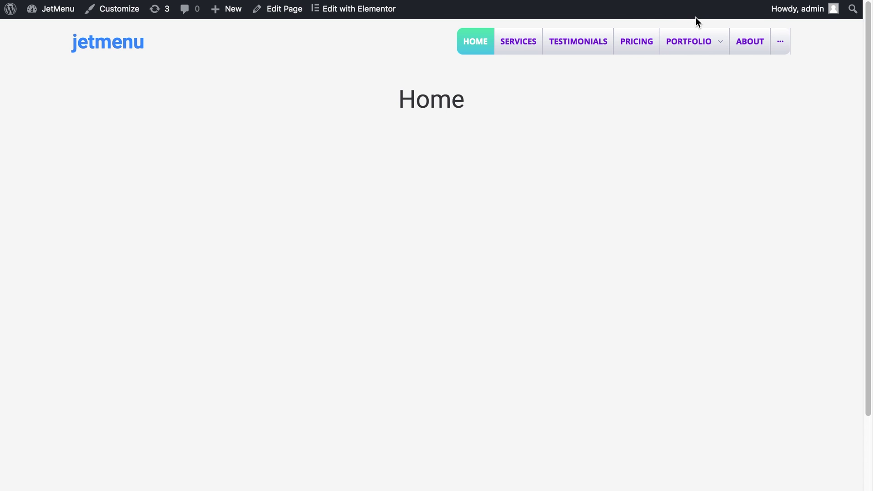
mouse_move(695, 50)
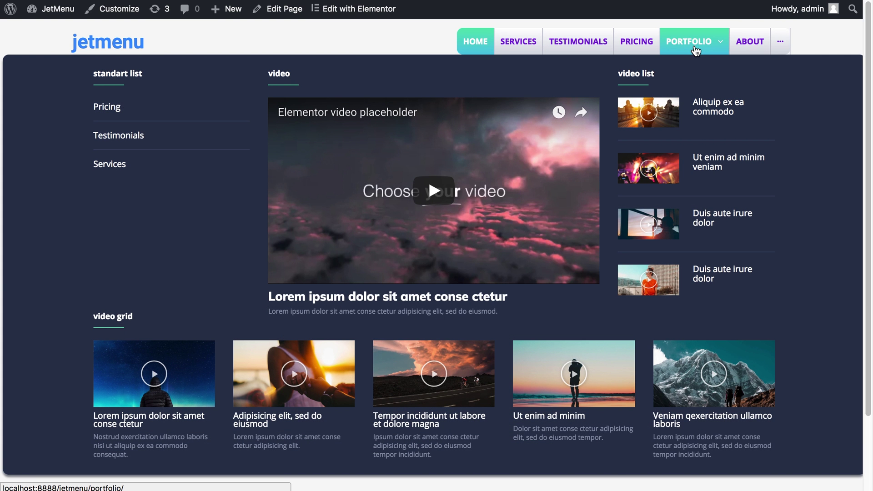